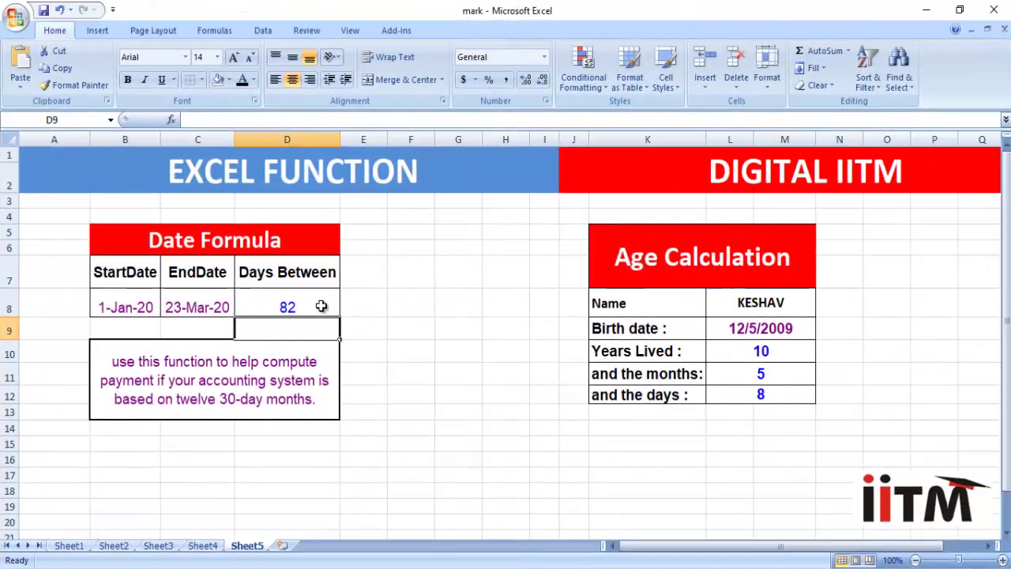
Replace the contents of the Days Between cell D8 with the formula =DAYS360(B8,C8,TRUE)
click(319, 306)
key(Delete)
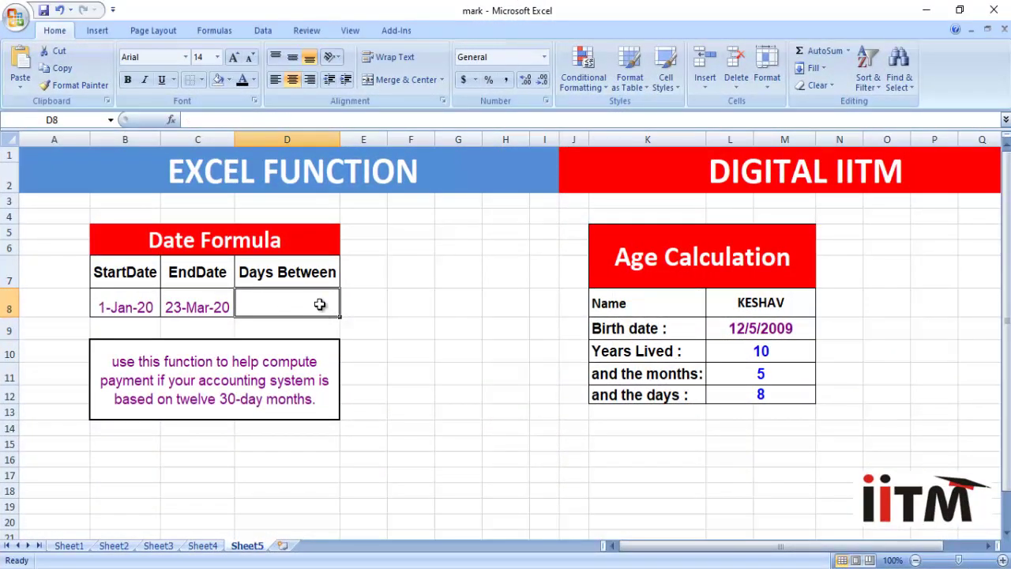
text(=)
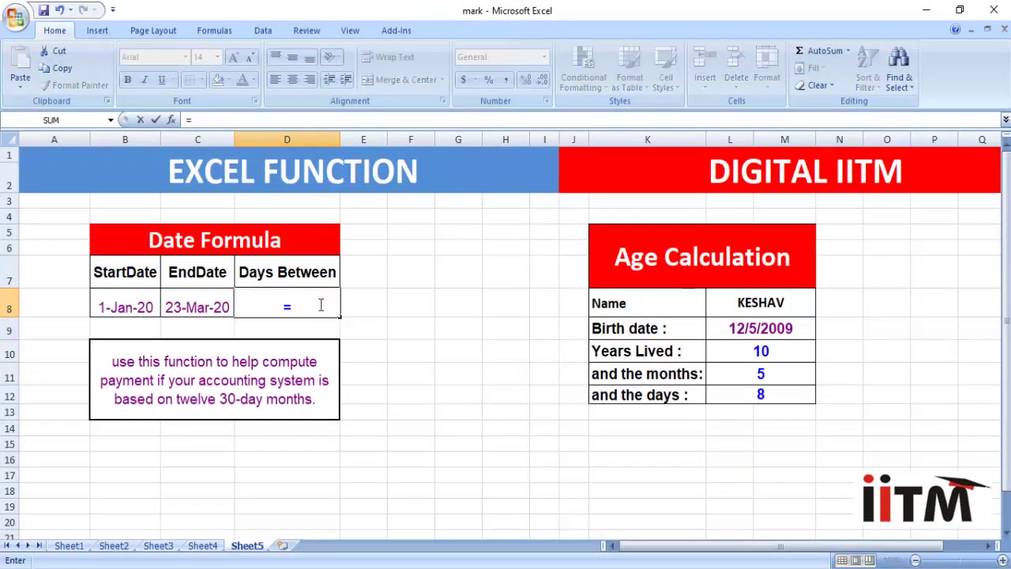
text(DAYS3)
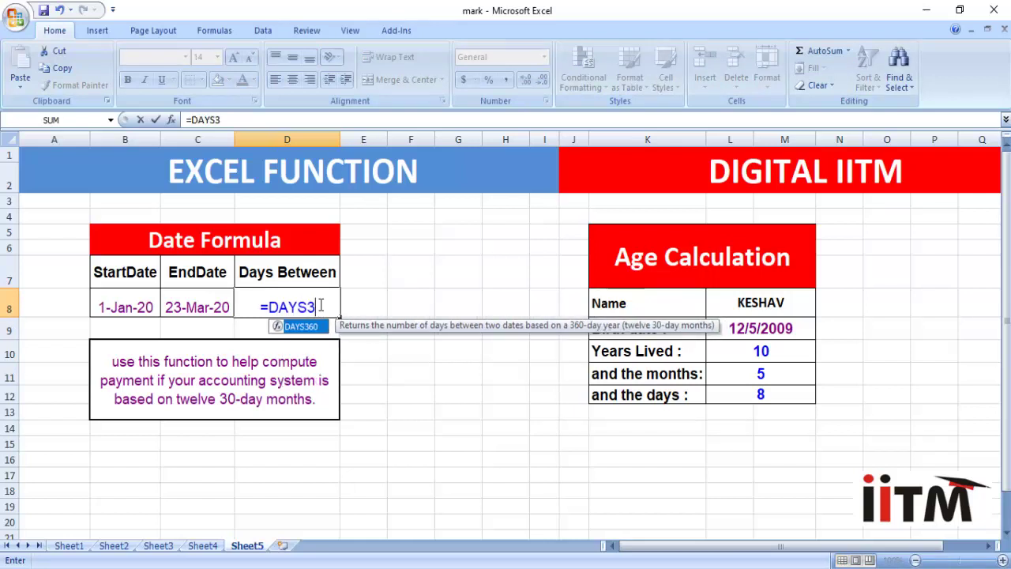
text(60()
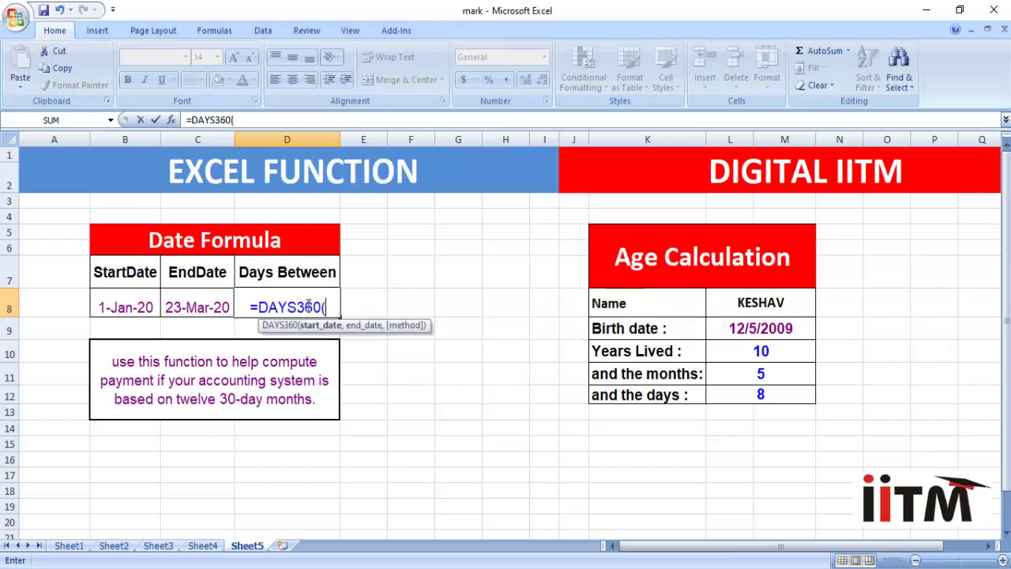
click(132, 297)
text(,)
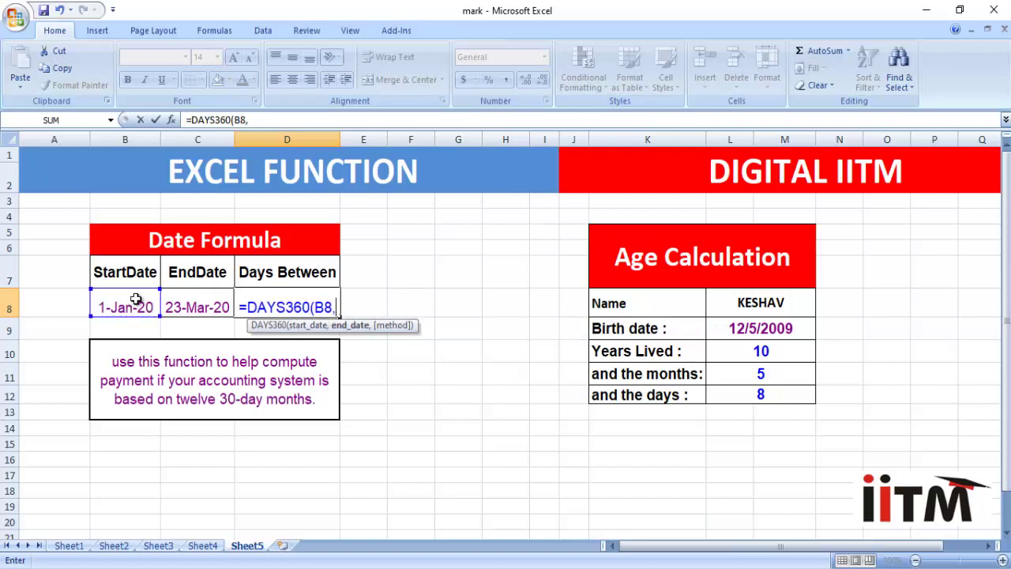
click(175, 307)
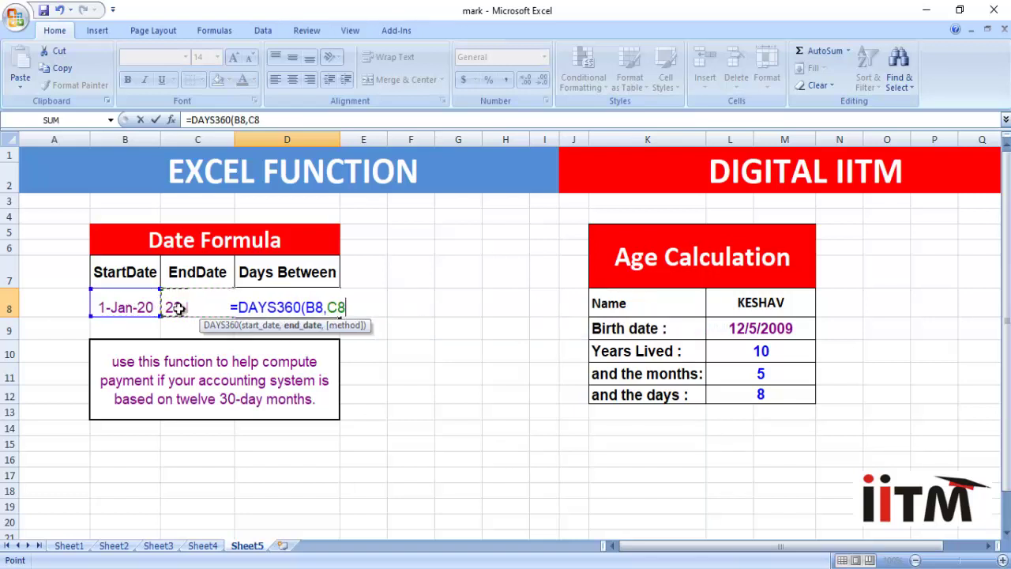
text(,)
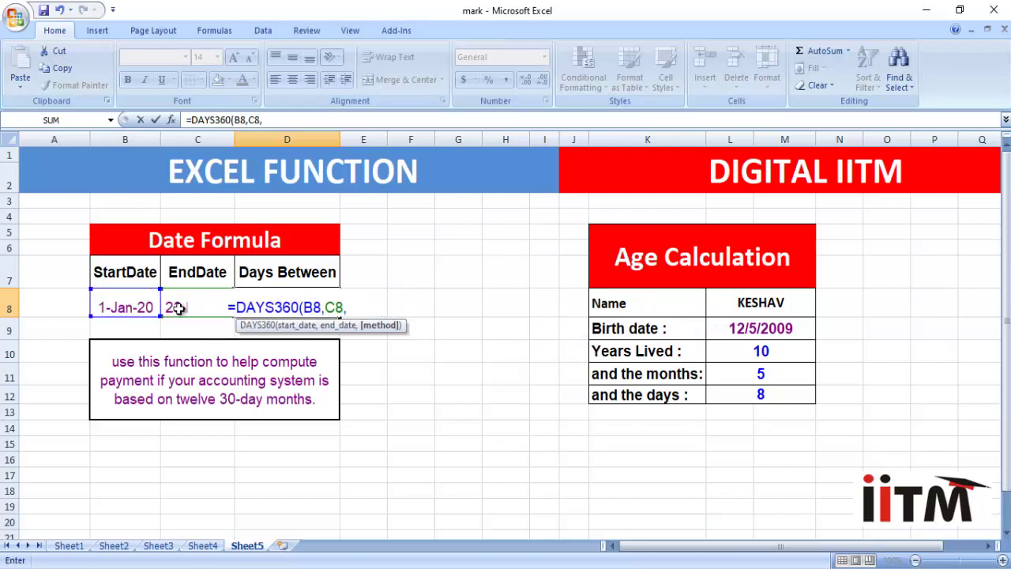
text(TRUE)
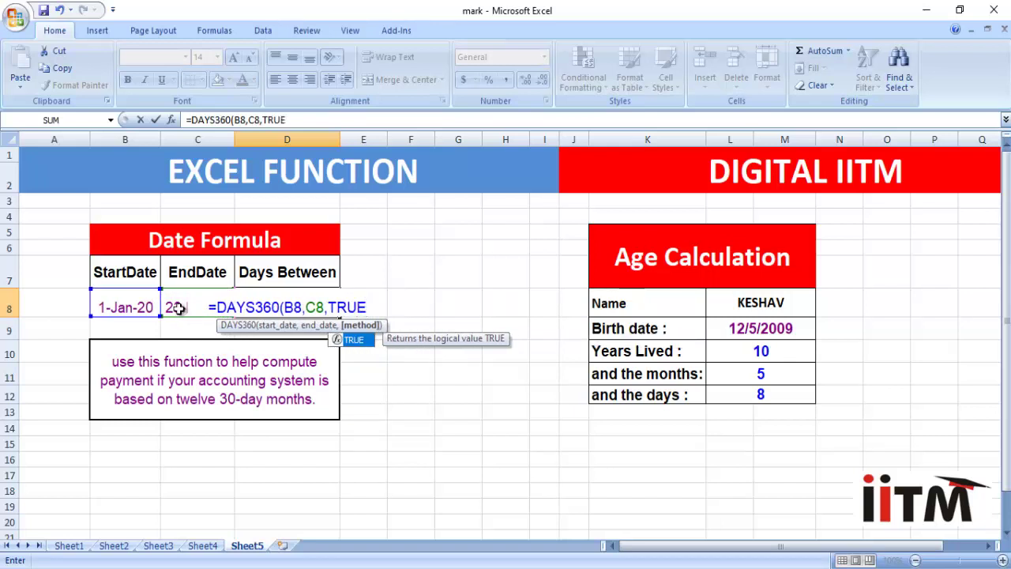
text())
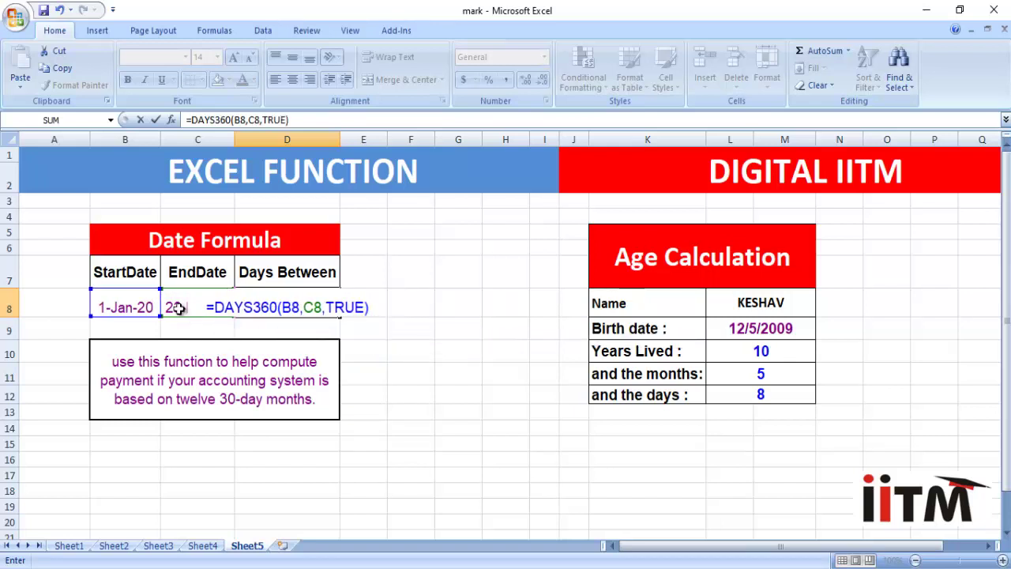
key(Return)
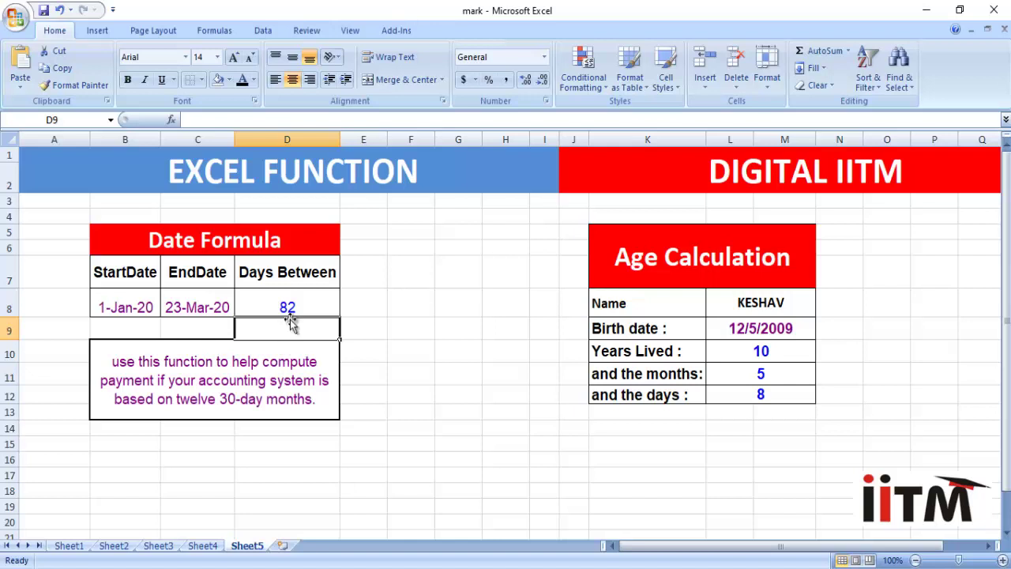
click(506, 459)
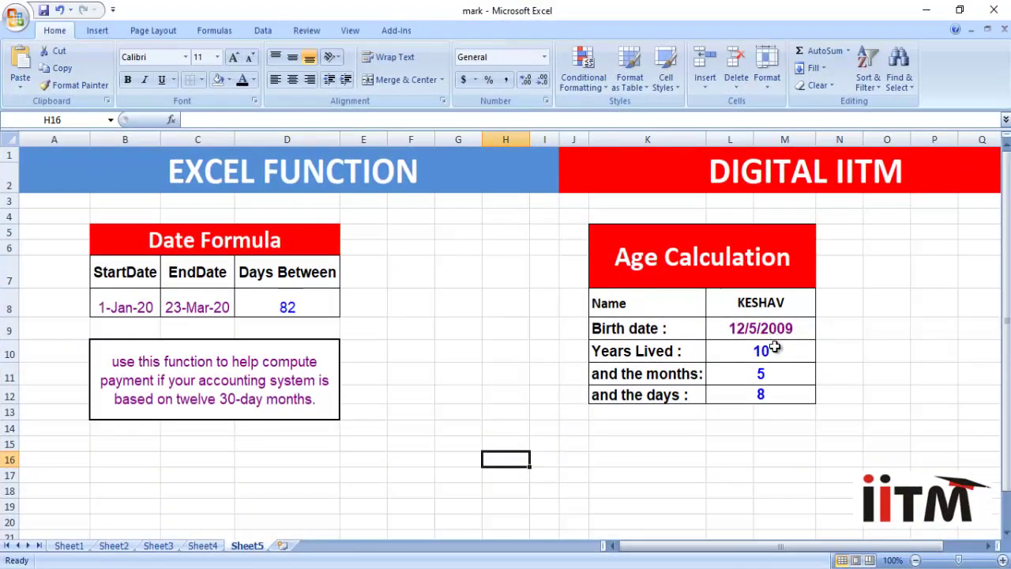
Clear the years, months and days results in L10:L12 of the Age Calculation table
click(772, 352)
drag(775, 355, 772, 397)
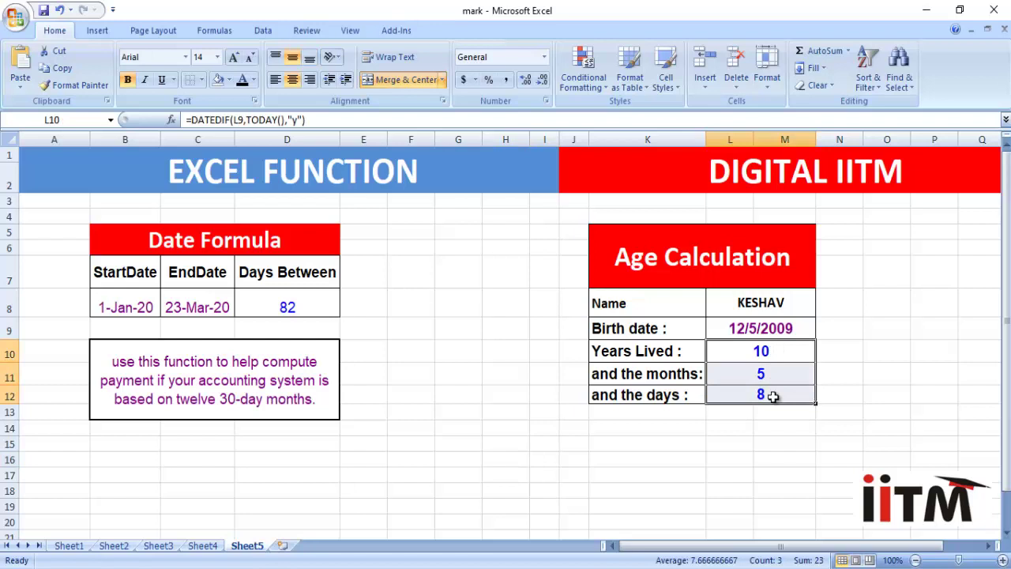
key(Delete)
click(783, 474)
Format the birth date cell L9 with the 14-Mar-01 date type that shows a two-digit day
click(776, 326)
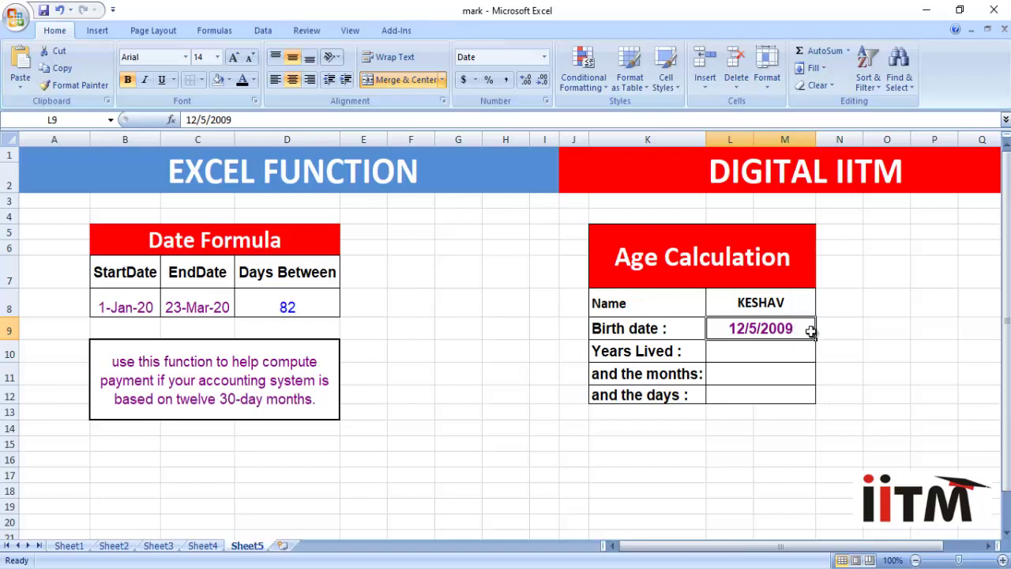
right_click(804, 331)
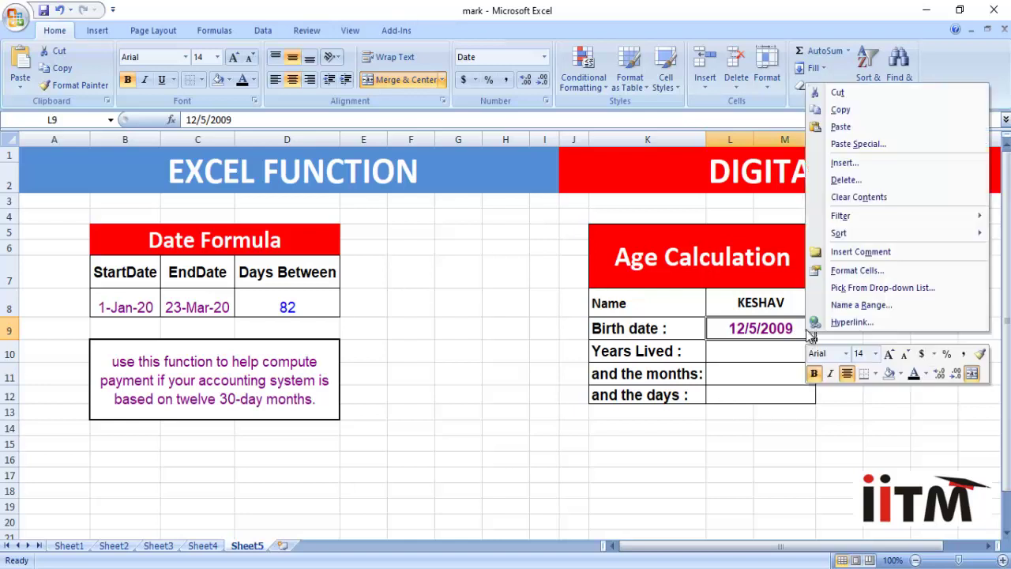
click(861, 271)
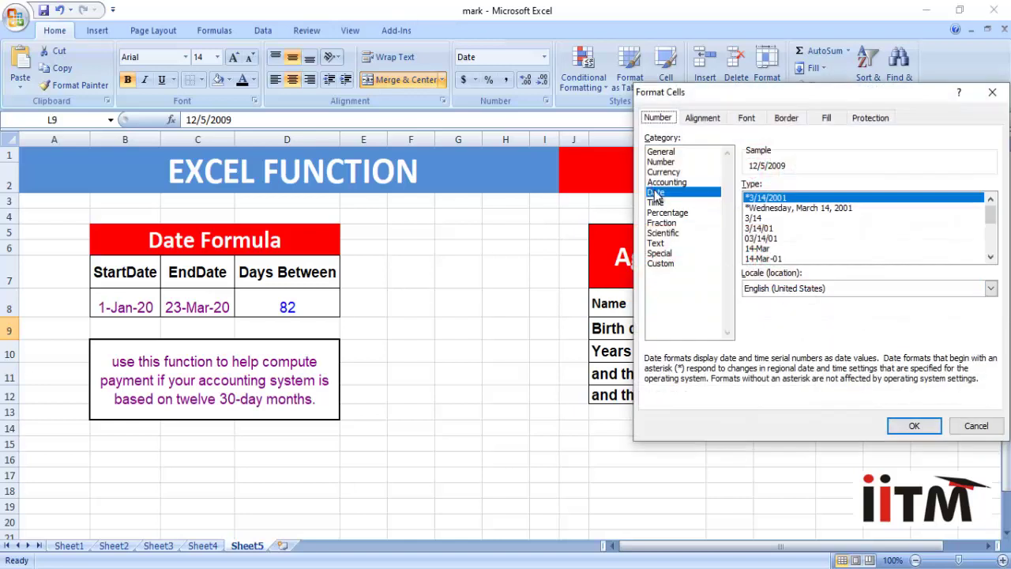
click(990, 257)
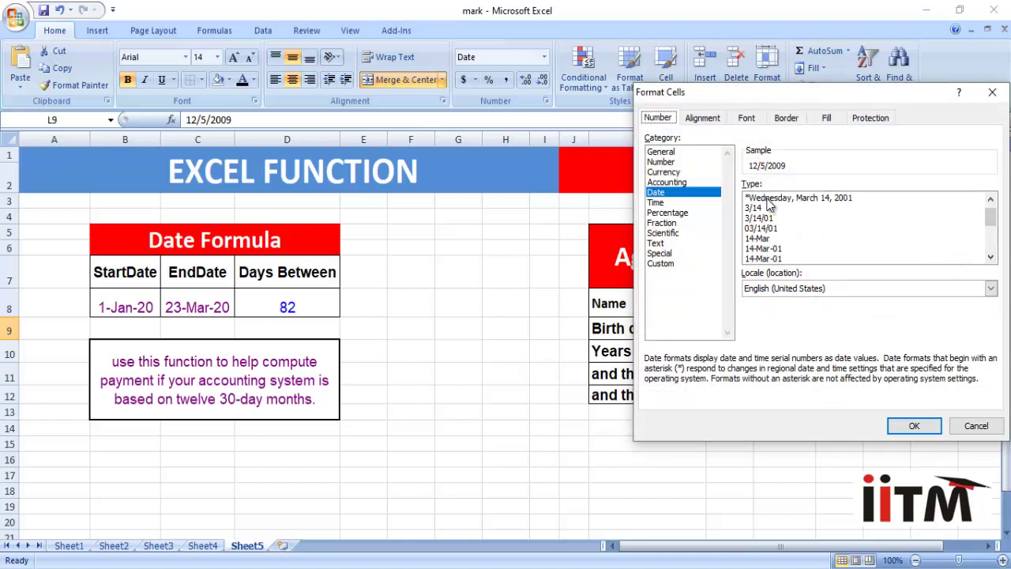
click(763, 250)
click(760, 259)
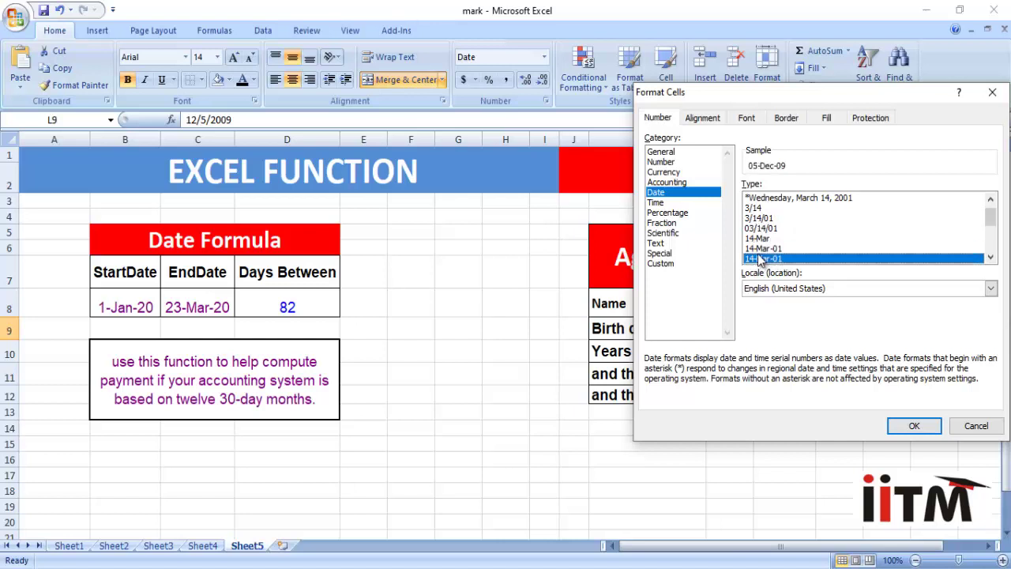
click(762, 249)
click(767, 260)
click(764, 249)
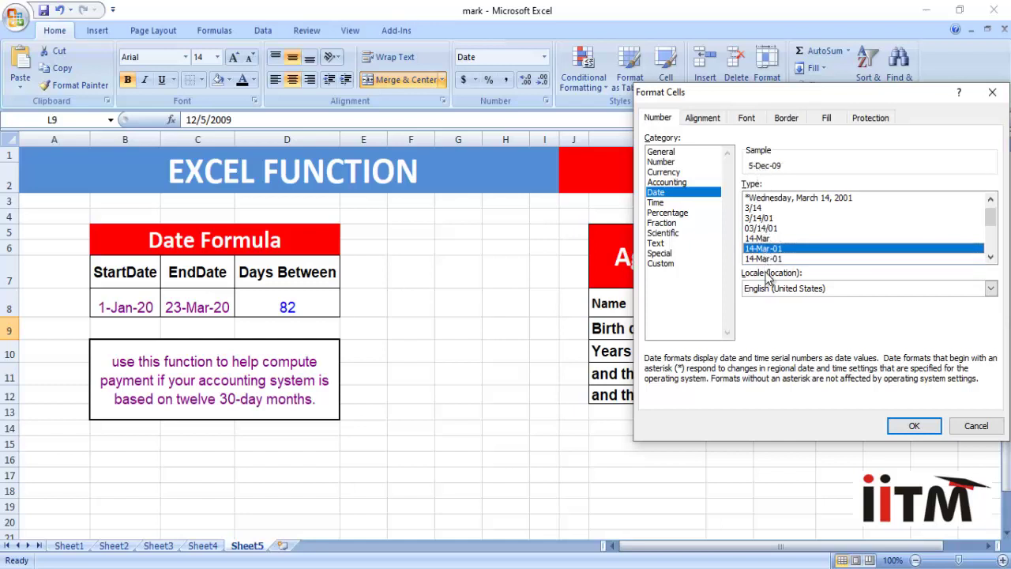
click(765, 259)
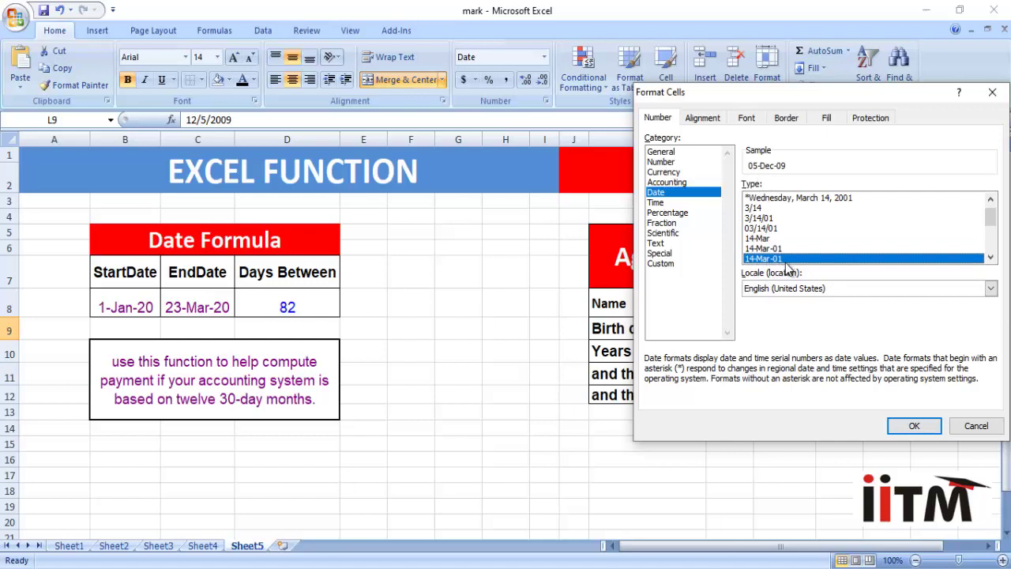
click(904, 430)
click(772, 417)
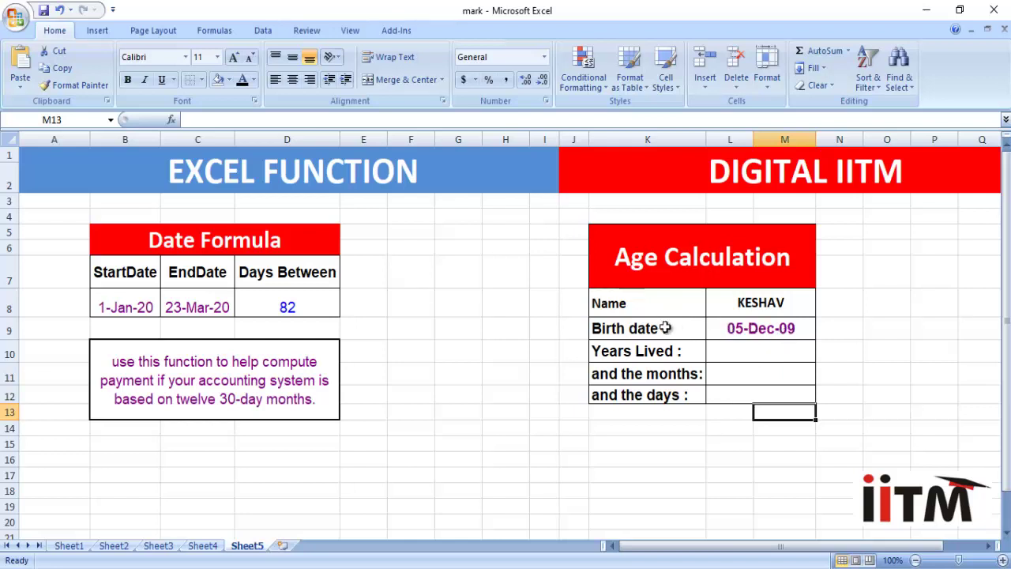
Enter the formula =DATEDIF(L9,TODAY(),"Y") in the Years Lived cell L10
click(710, 355)
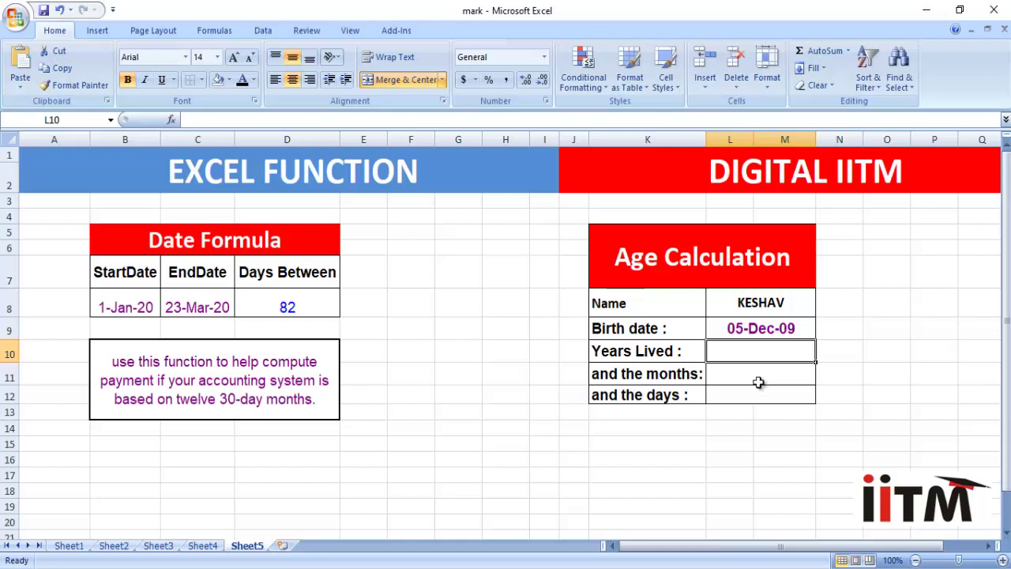
text(=)
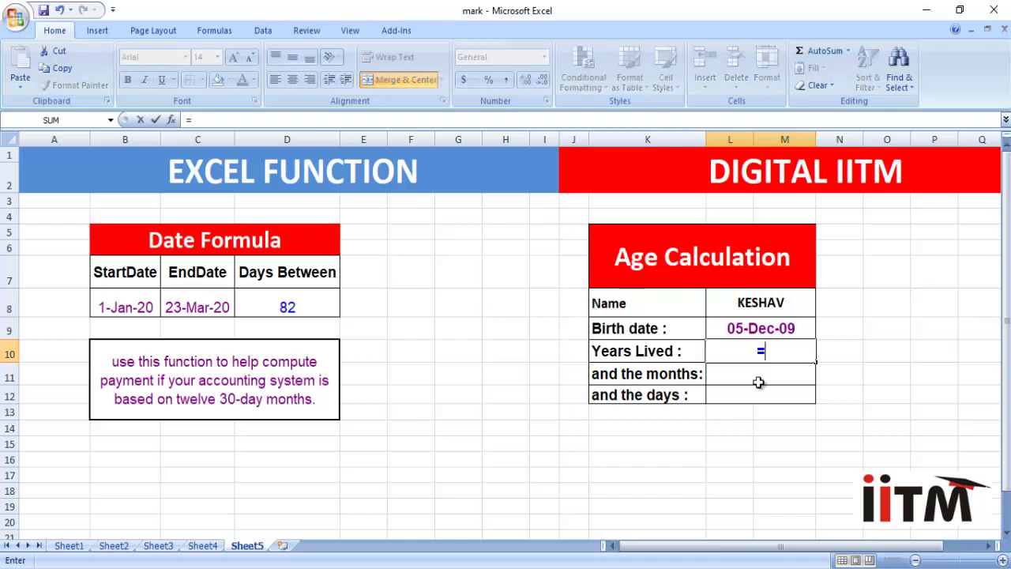
text(DATED)
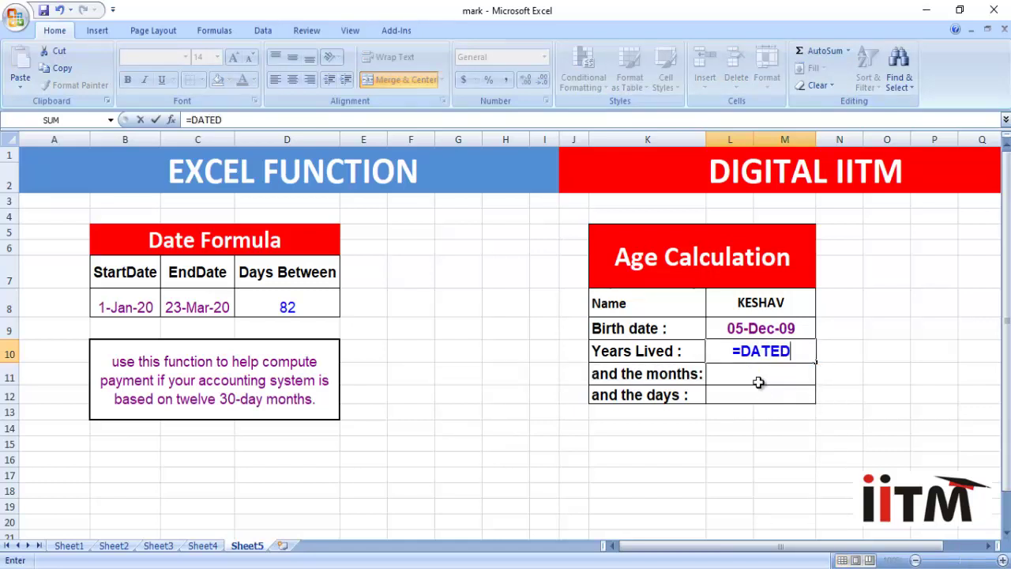
text(IF)
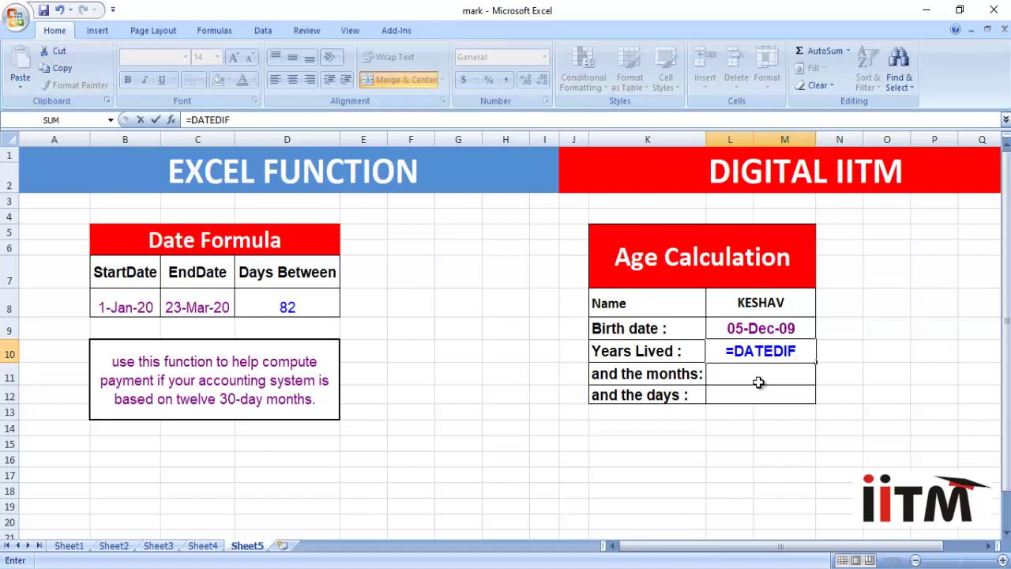
text(()
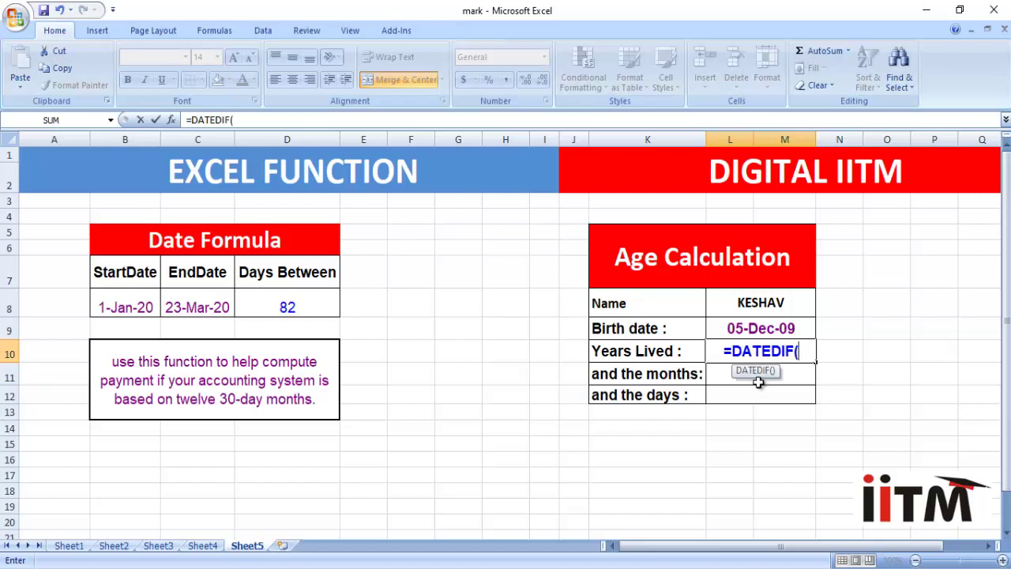
click(758, 326)
text(,)
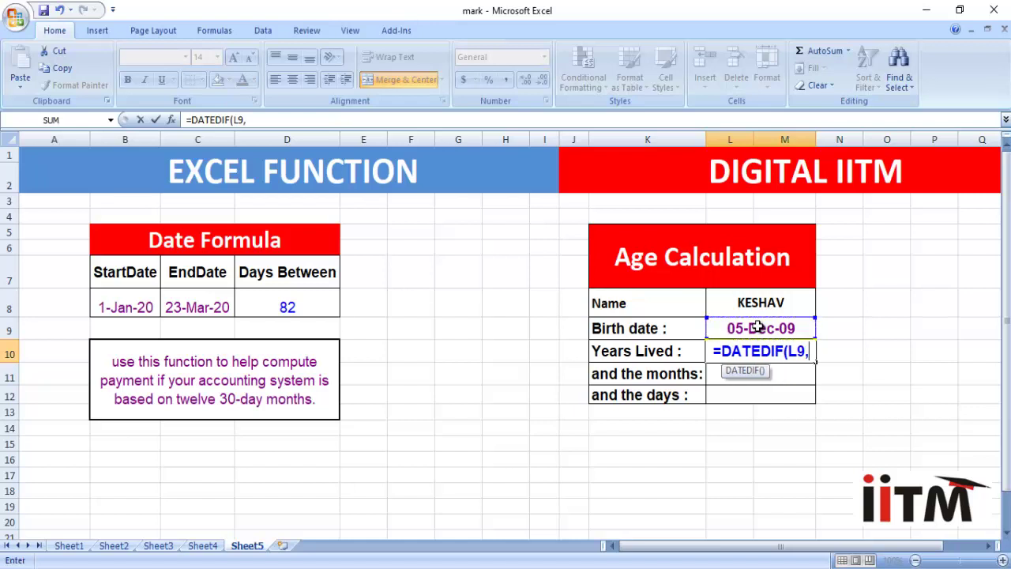
text(TODAY)
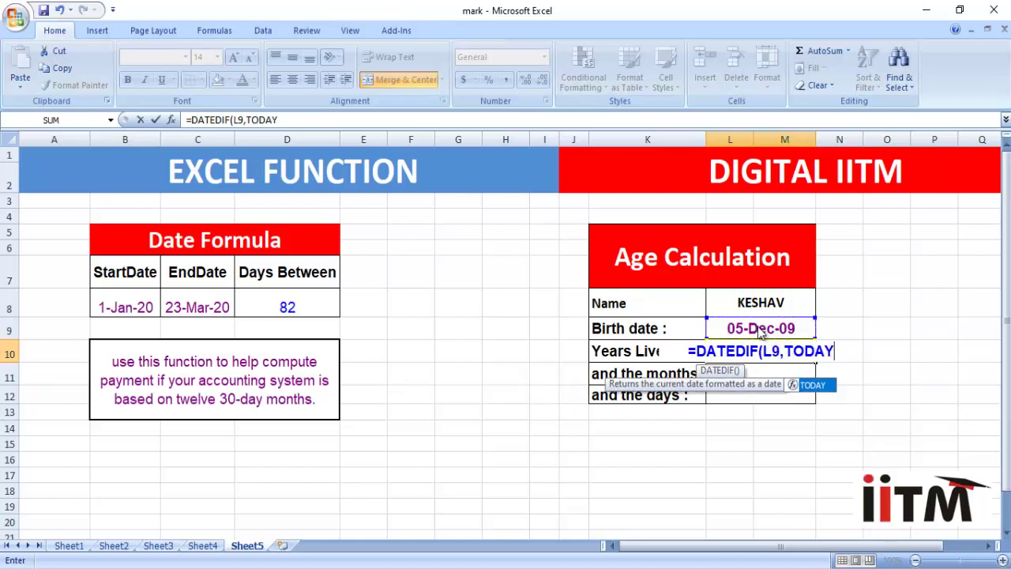
text(())
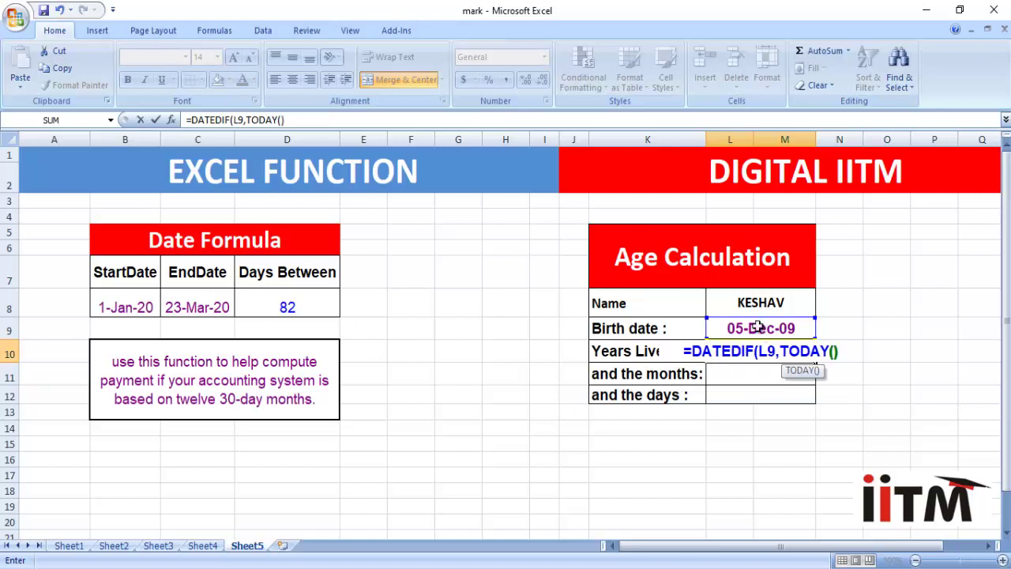
text(,"Y)
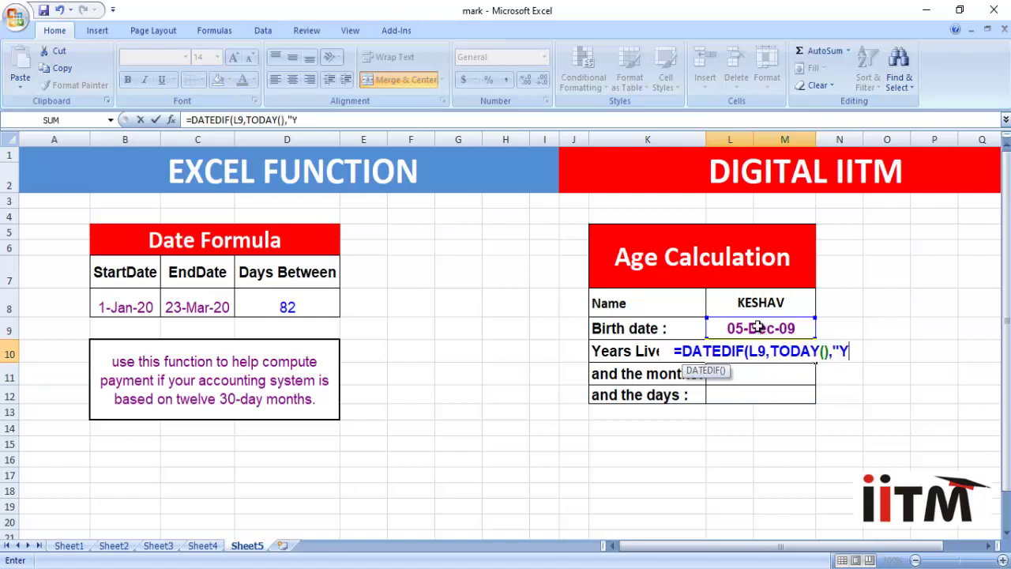
text(")
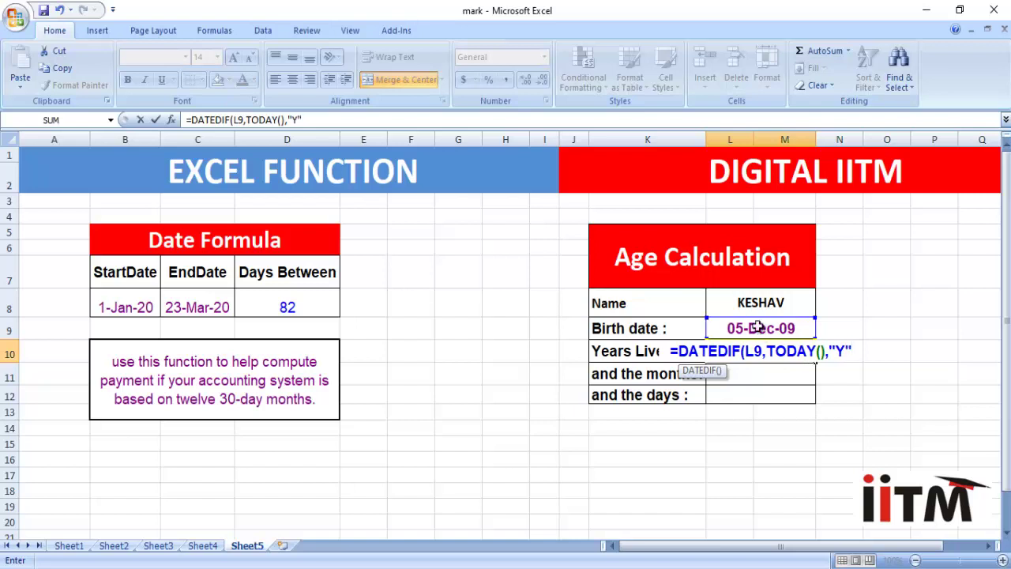
text())
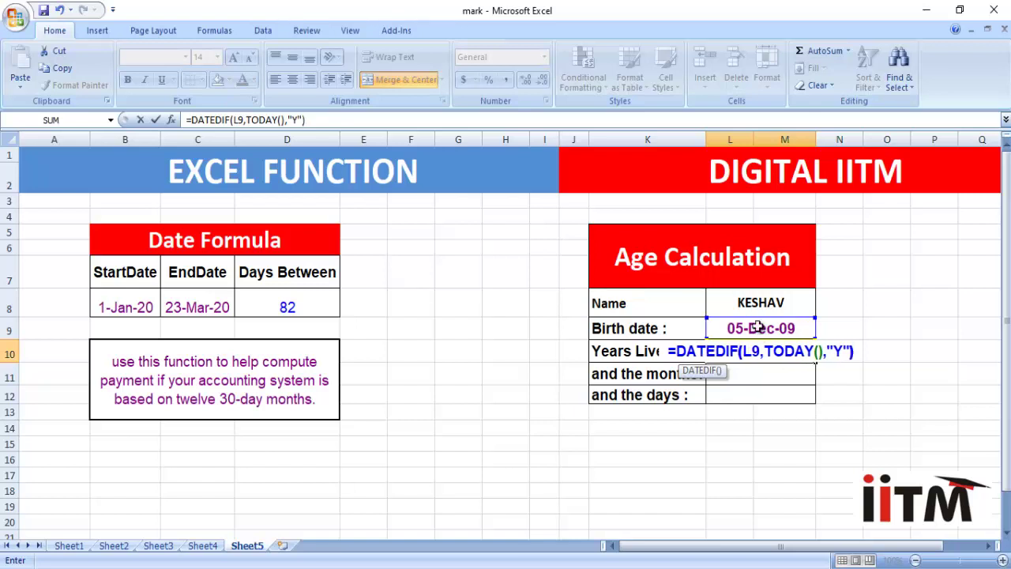
key(Return)
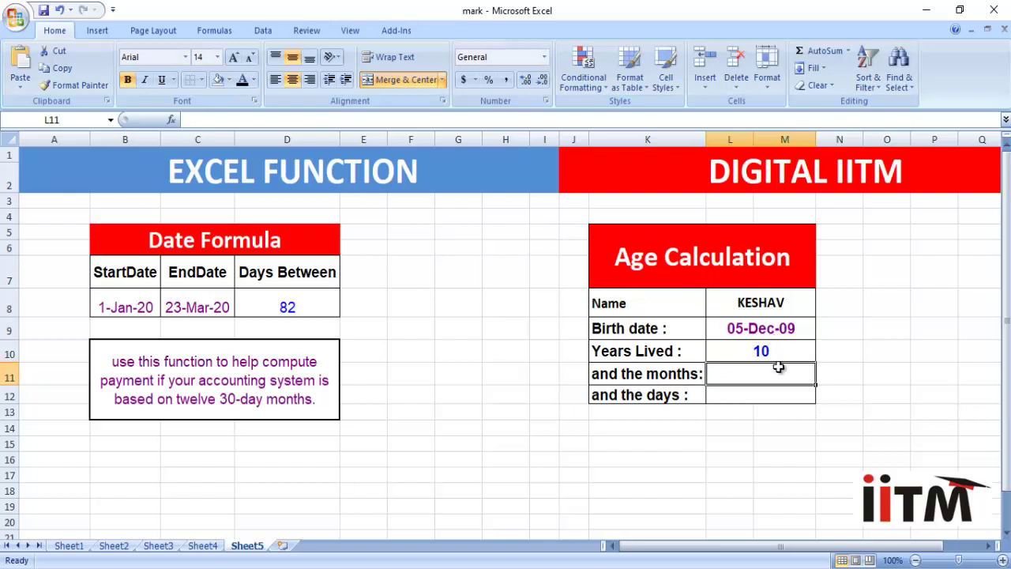
Enter the formula =DATEDIF(L9,TODAY(),"YM") in the months cell L11 of the Age Calculation table
text(=)
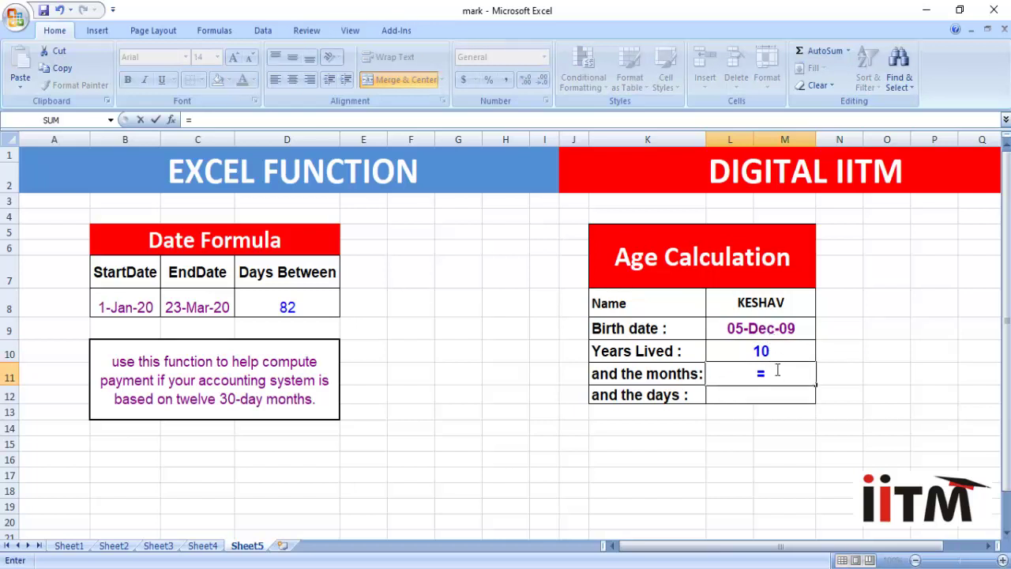
text(DATEDI)
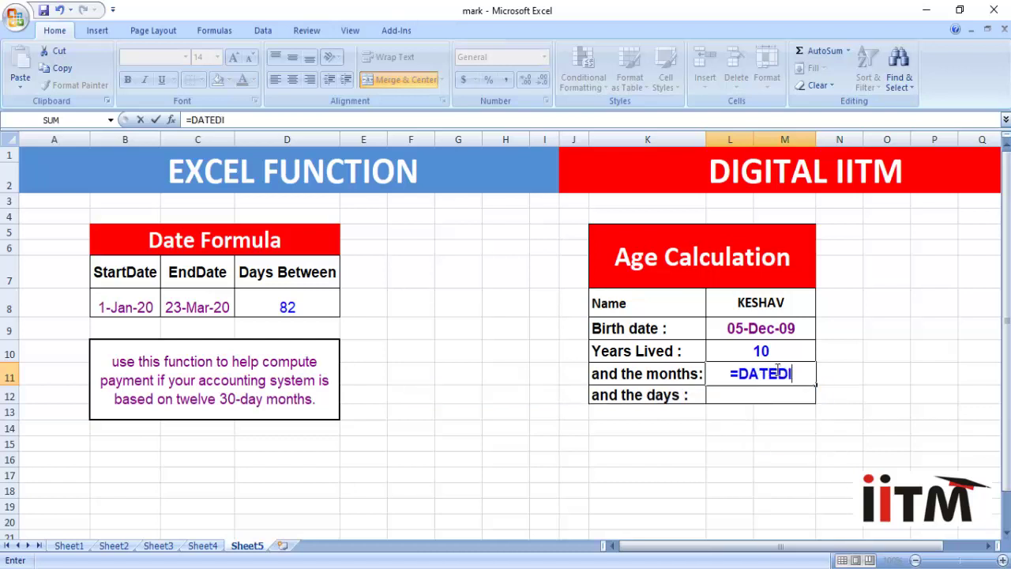
text(F()
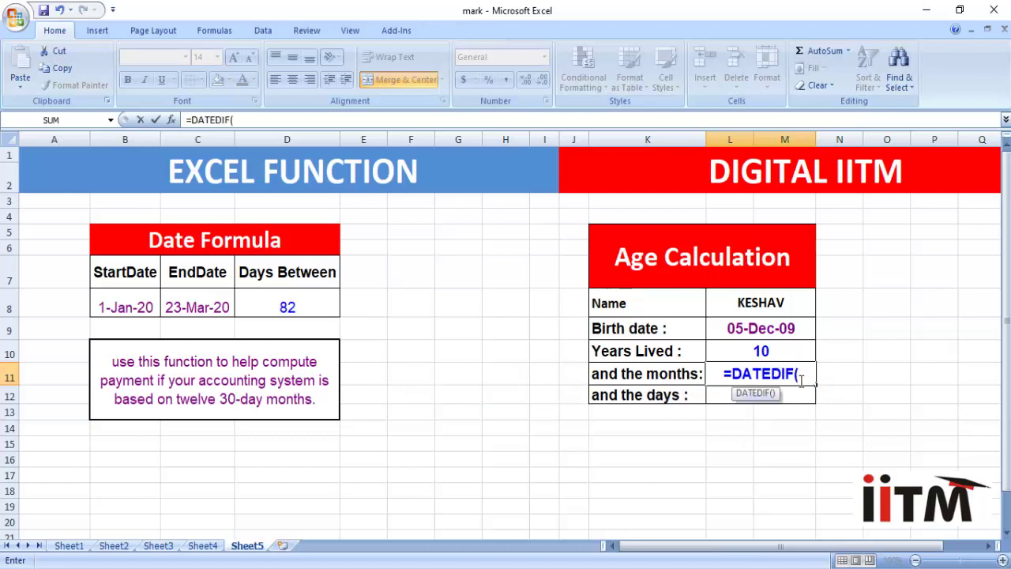
click(781, 328)
text(,)
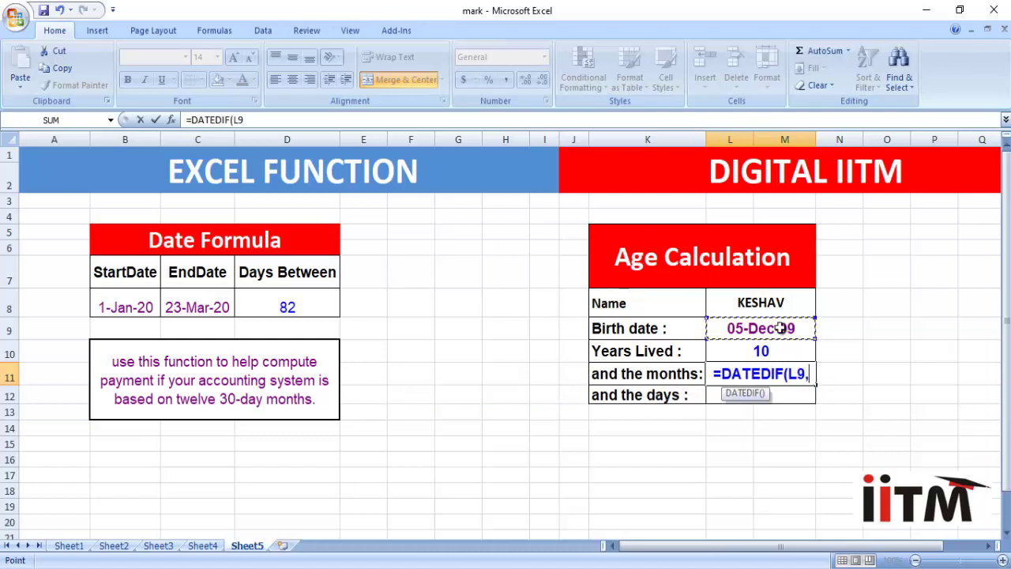
text(TODA)
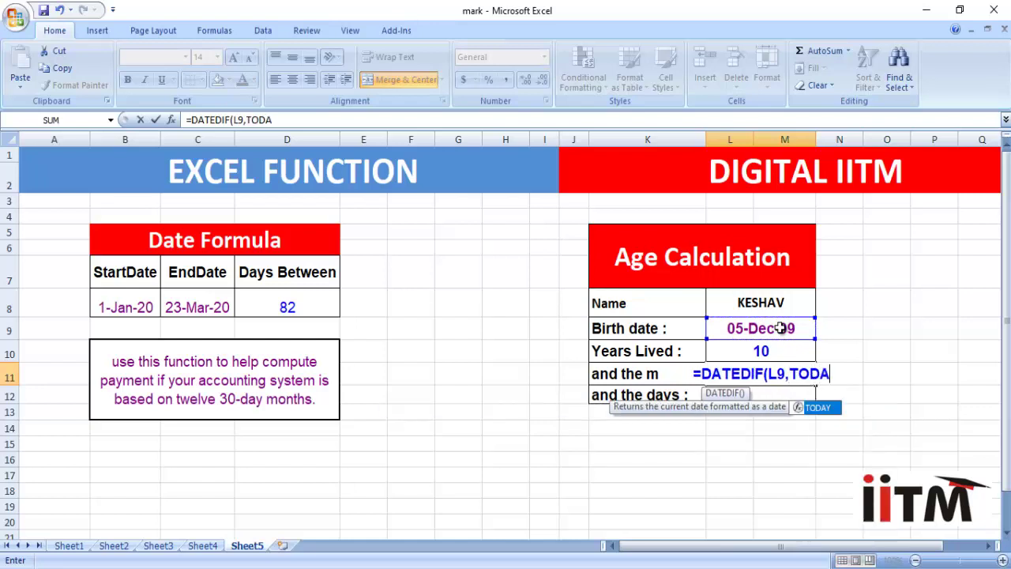
text(Y()
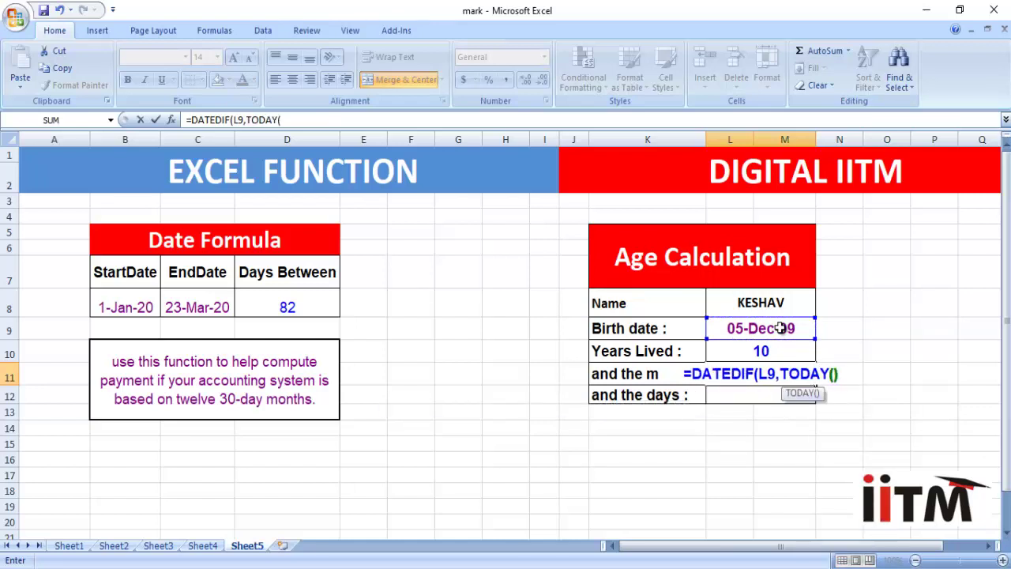
text(),)
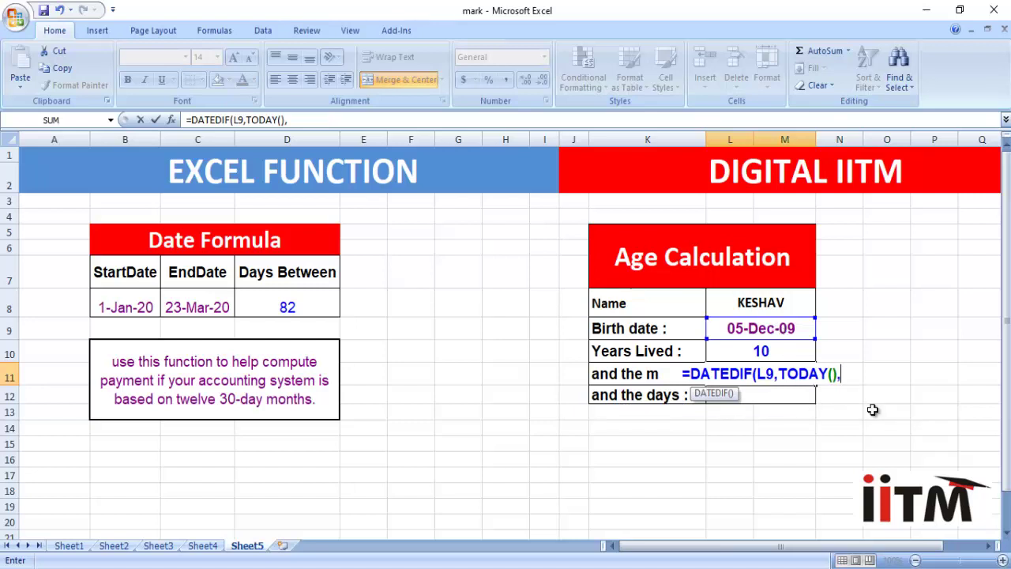
text("YM")
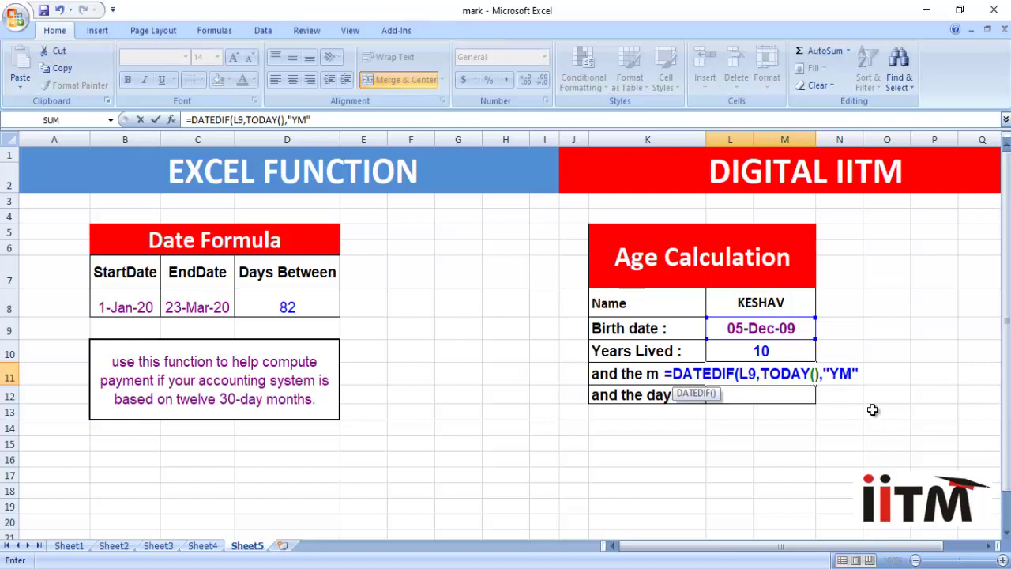
text())
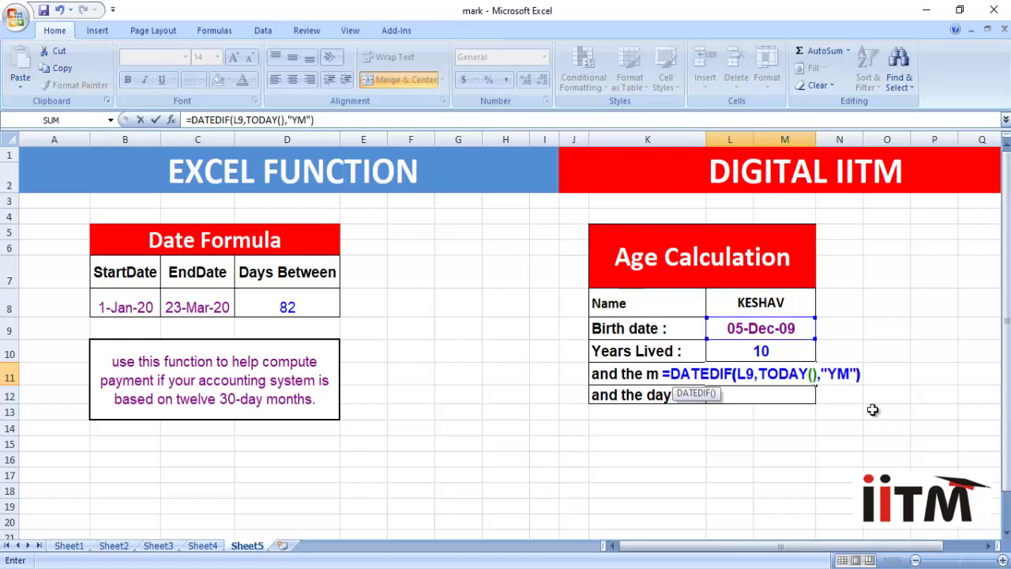
key(Return)
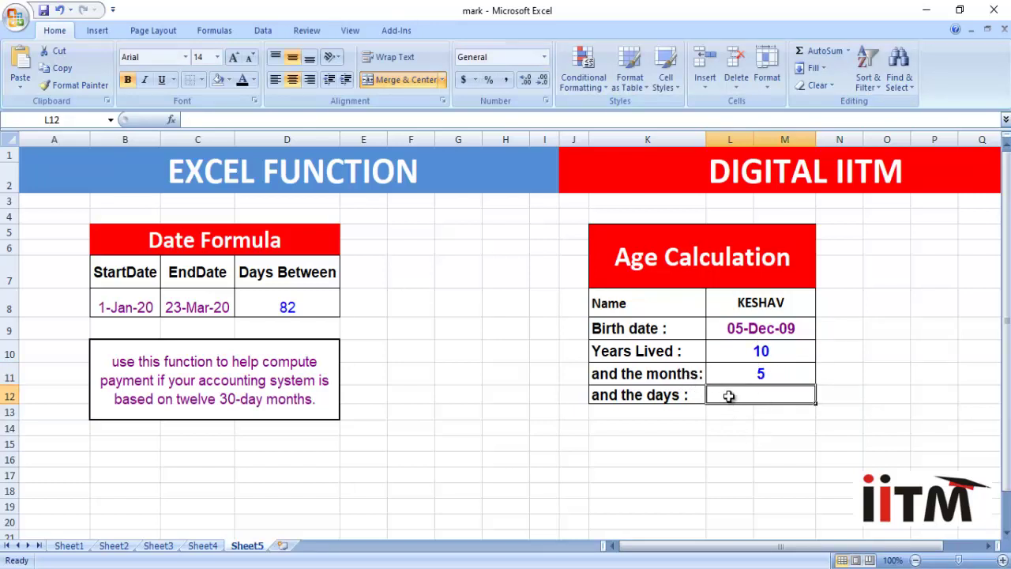
Enter the formula =DATEDIF(L9,TODAY(),"MD") in the days cell L12 of the Age Calculation table
text(=)
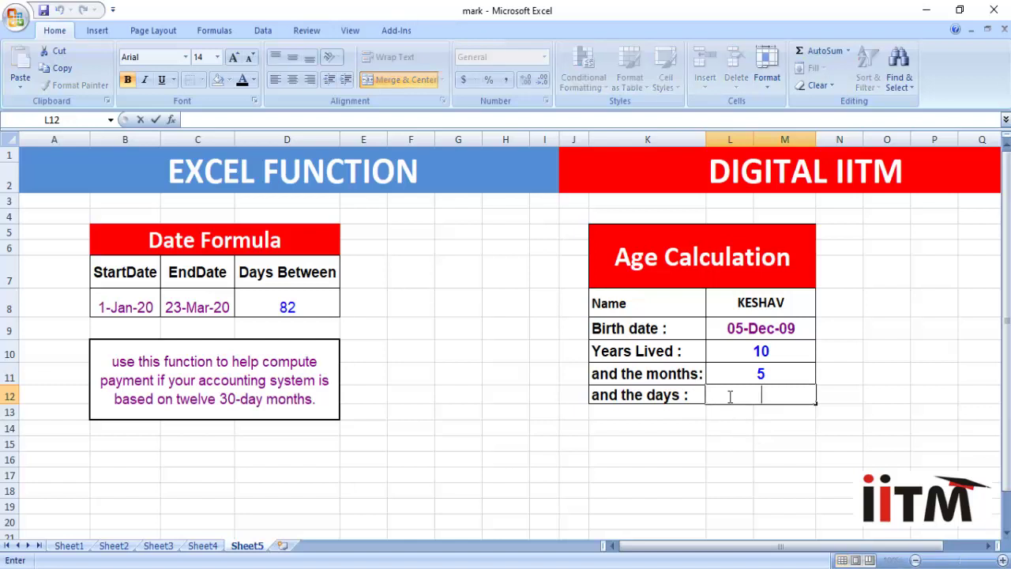
text(F)
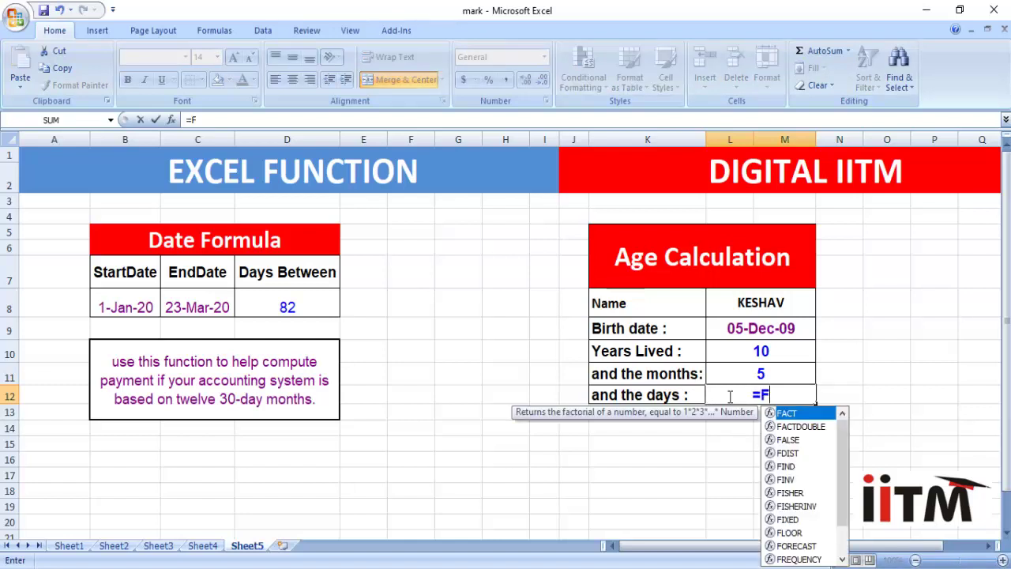
key(BackSpace)
text(DATEDIF)
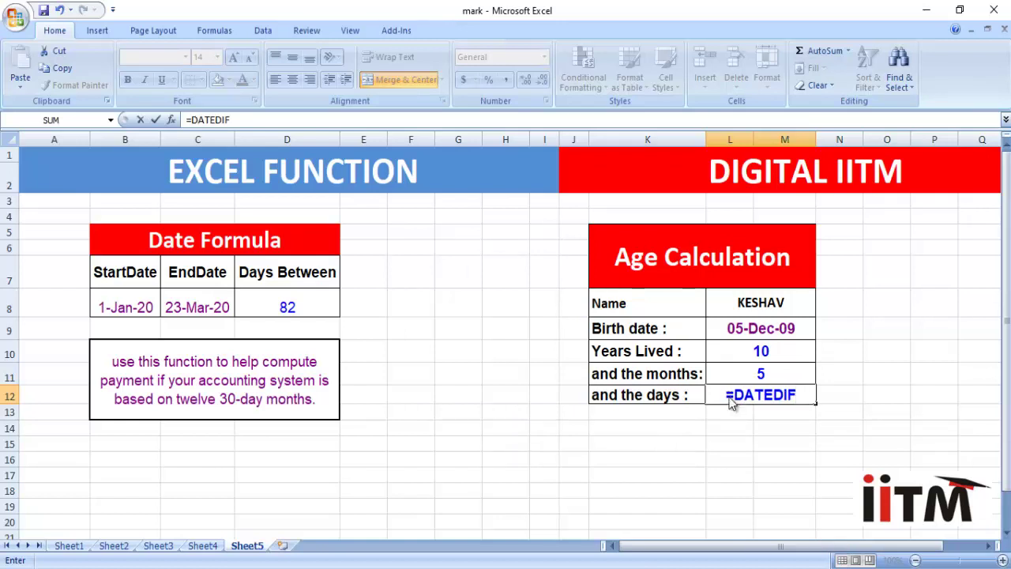
text(()
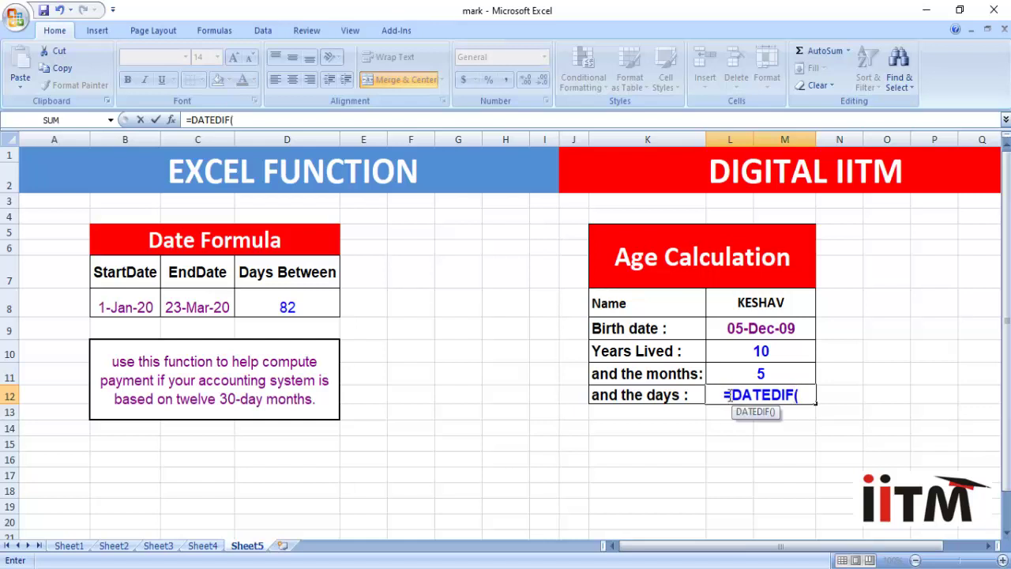
click(766, 325)
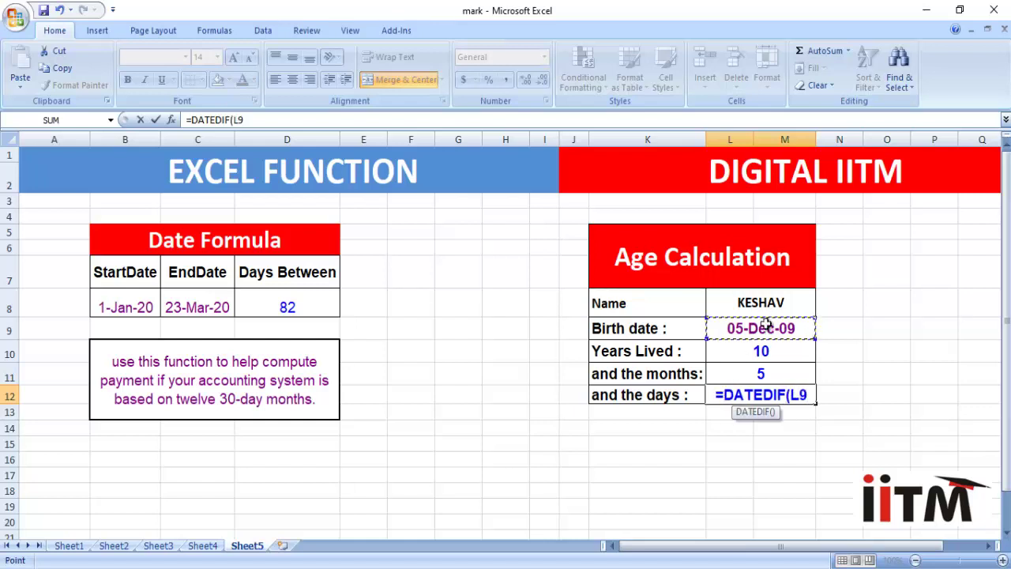
text(,TO)
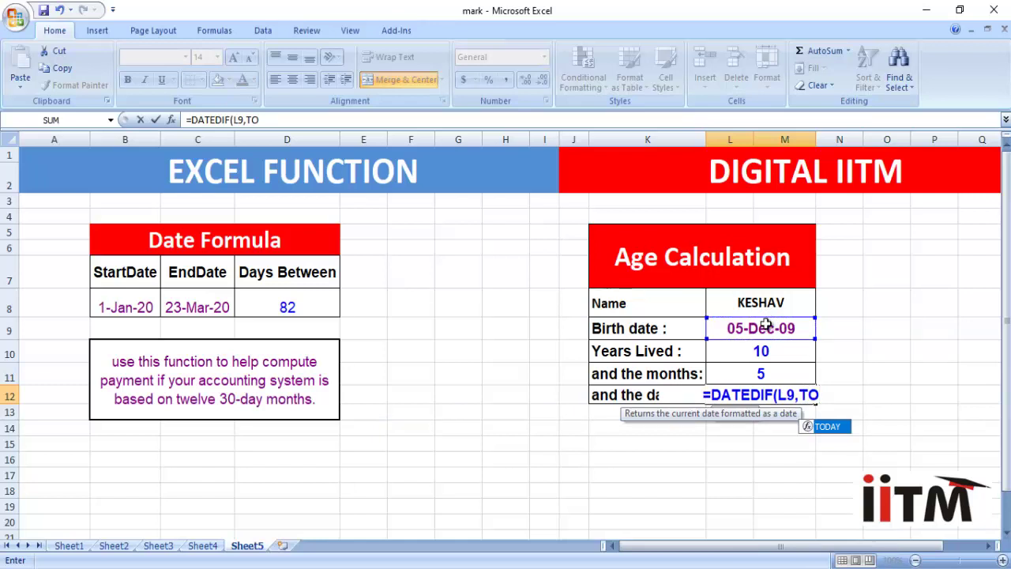
text(DAU)
key(BackSpace)
text(Y)
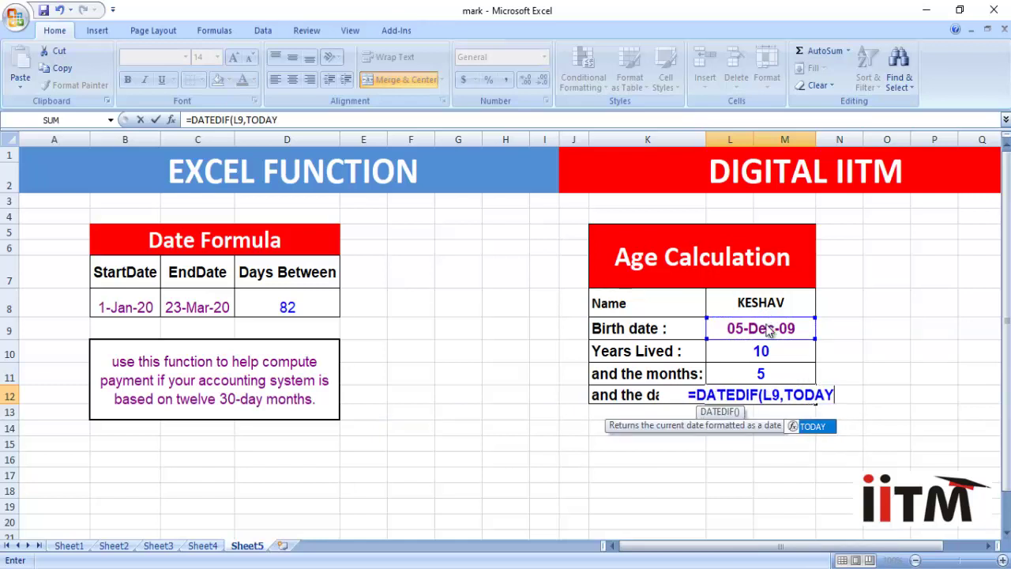
text((),)
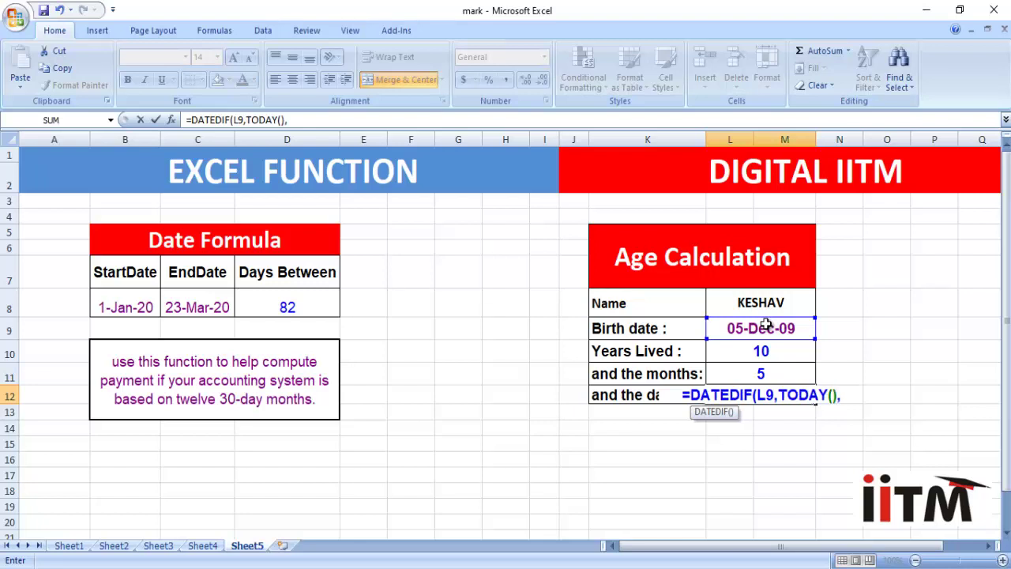
text(")
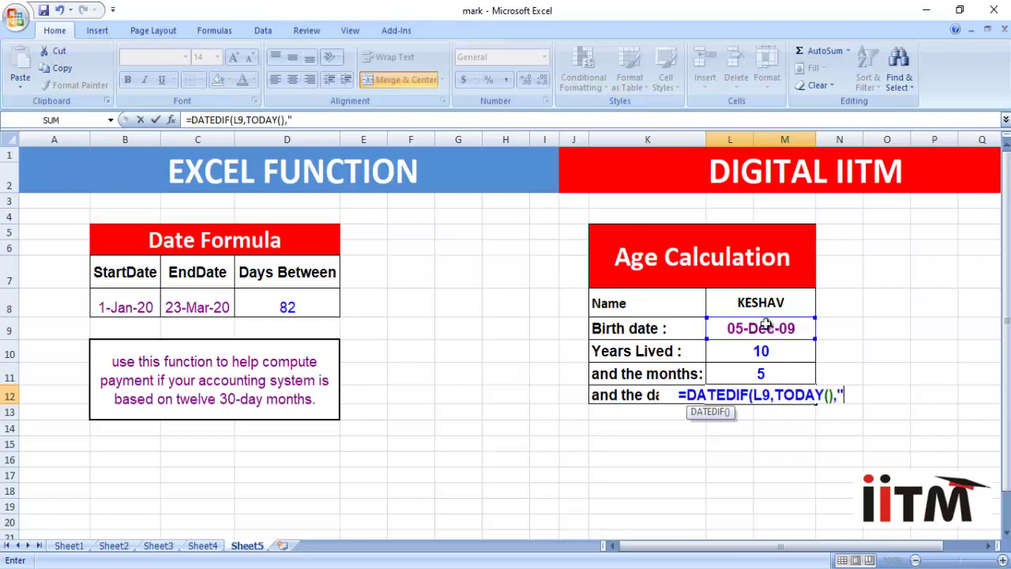
text(MD"))
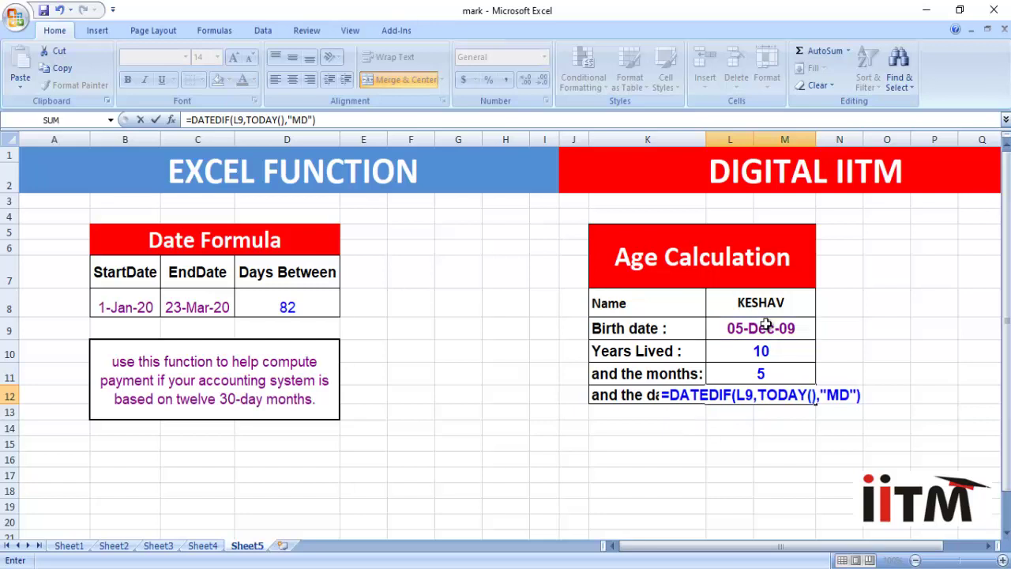
key(Return)
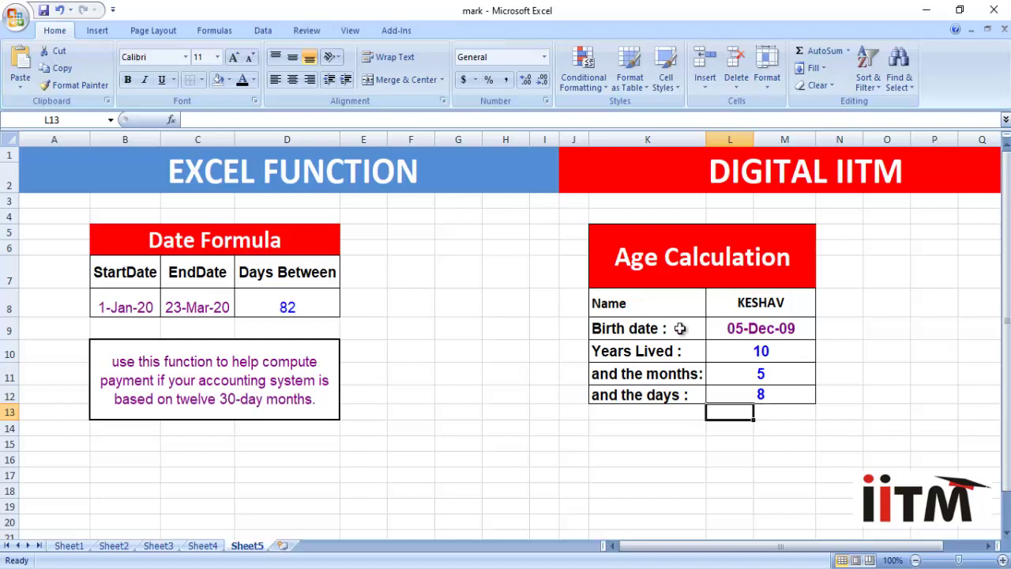
Review the formulas in the Days Between cell D8 and the Years Lived cell L10
click(292, 312)
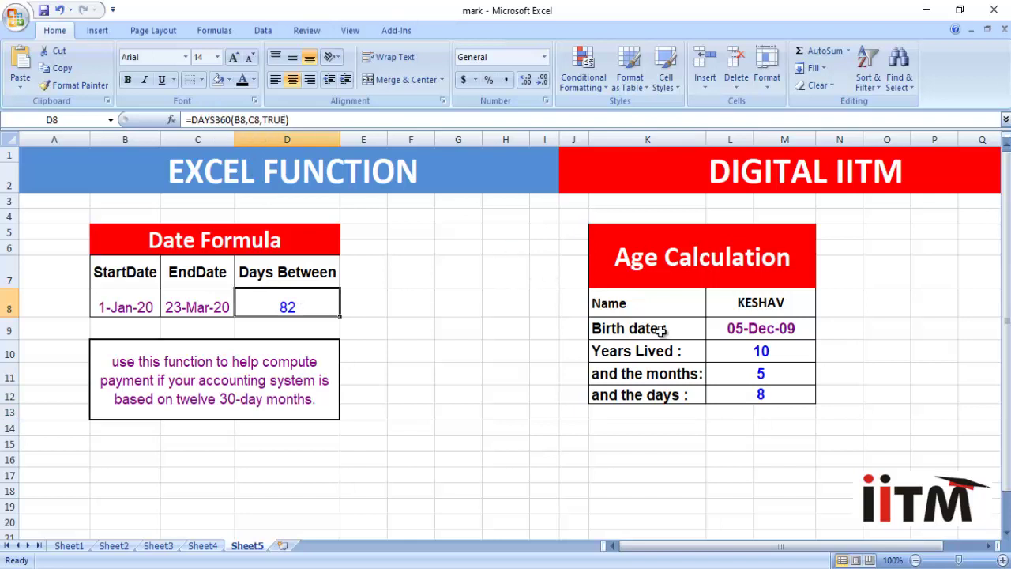
click(727, 346)
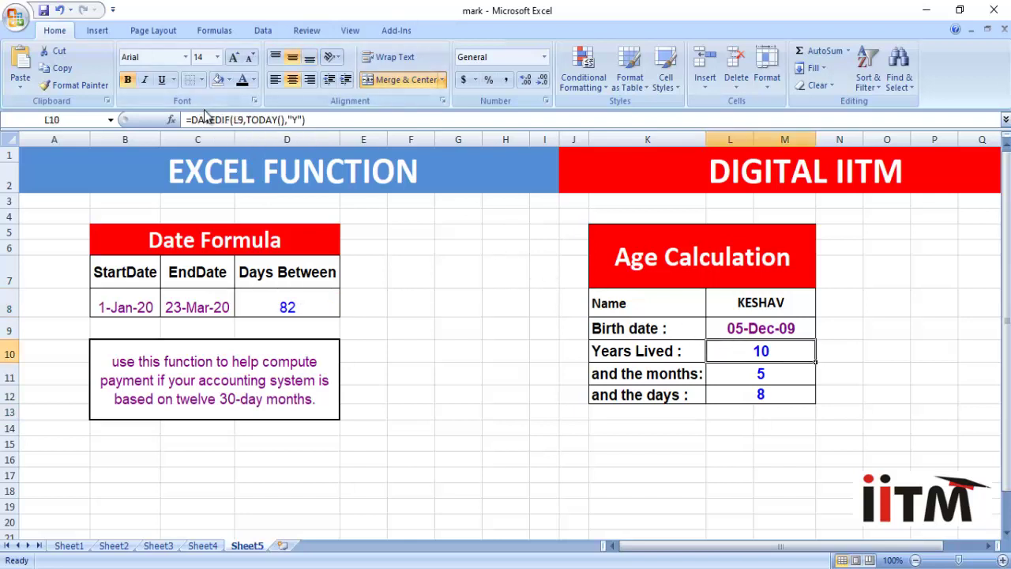